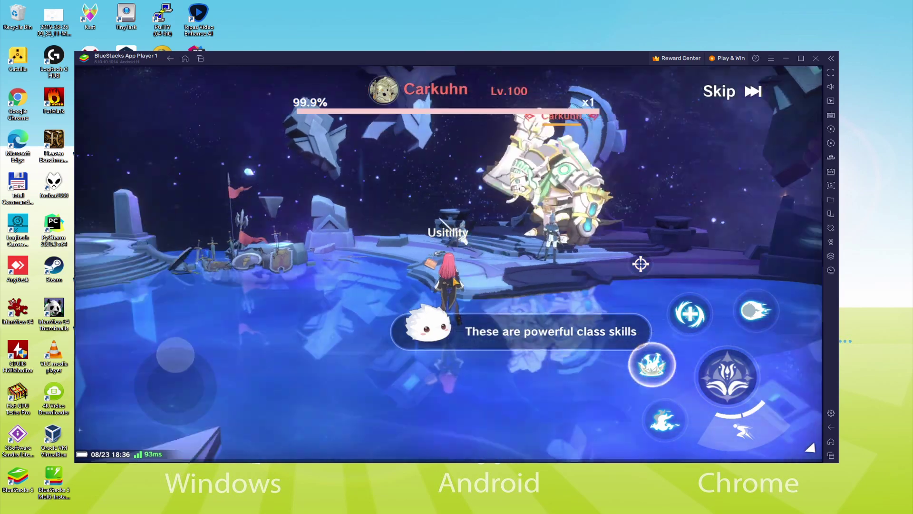
- Fight the boss Carkuhn with the class skills, the basic attack and the healing skill while moving forward
click(655, 374)
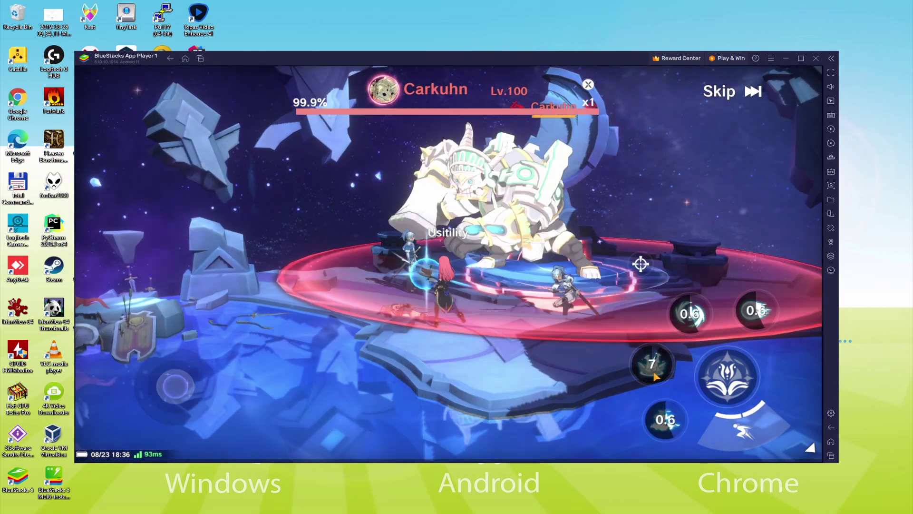
click(722, 387)
key(w)
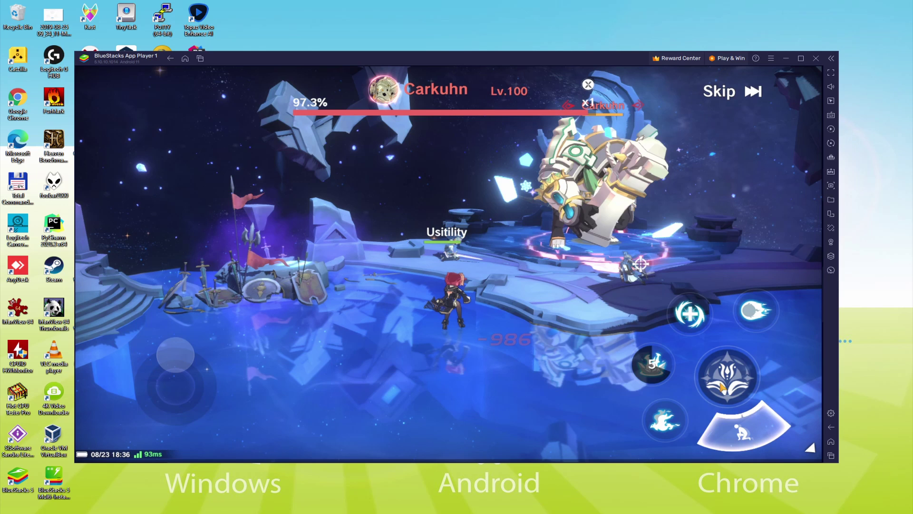
click(690, 314)
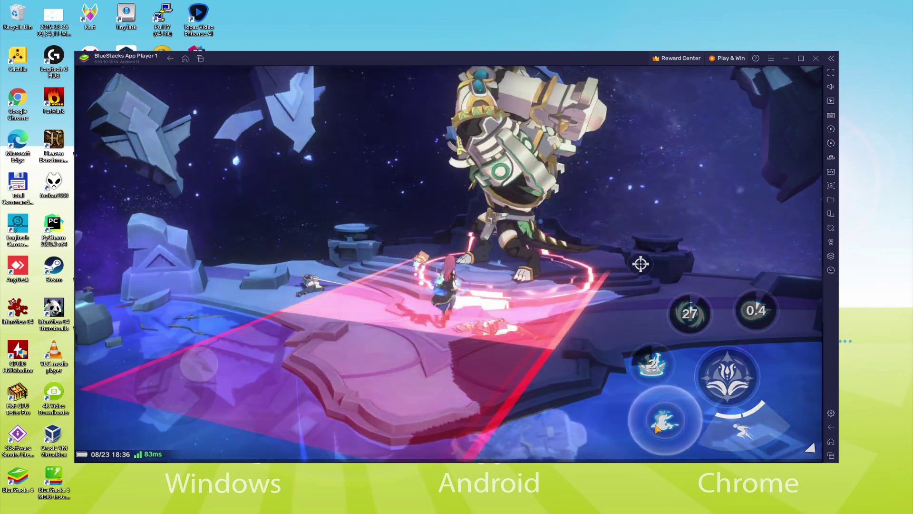
click(659, 425)
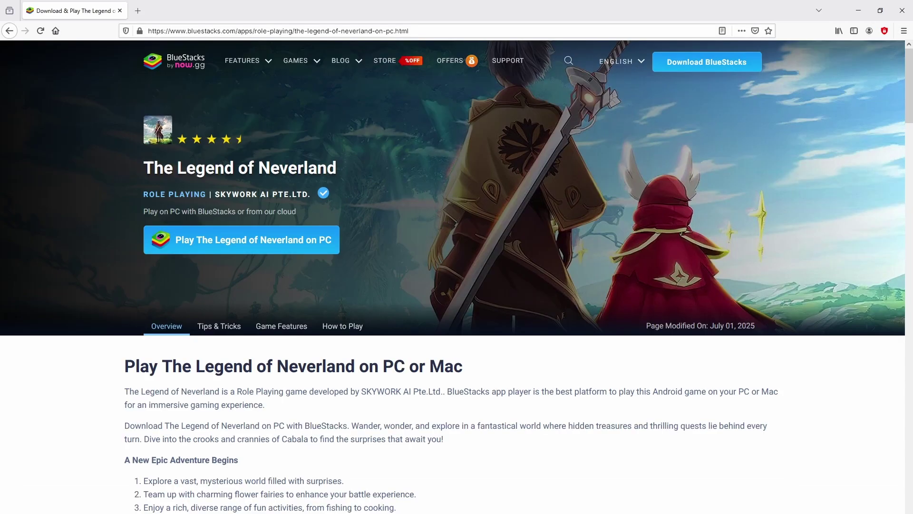
- Look through The Legend of Neverland page on the BlueStacks site and download the player for PC
scroll(456, 275, down, 20)
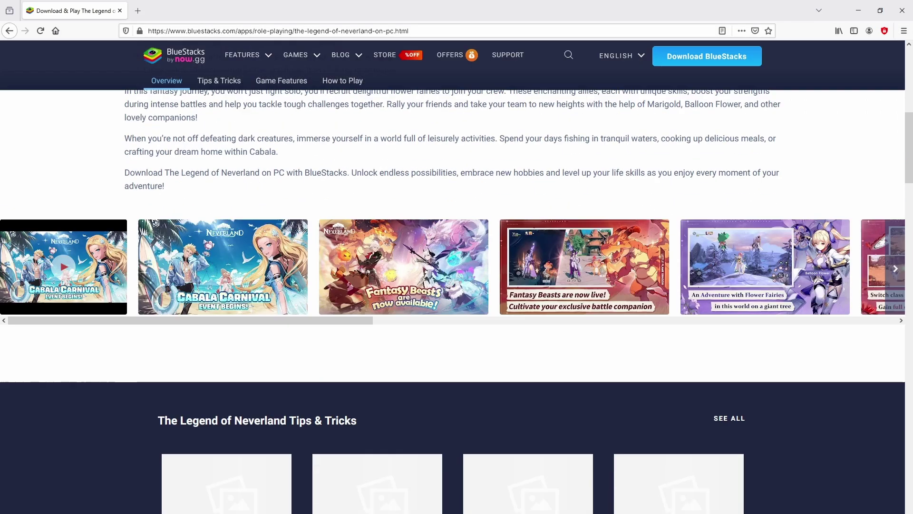
scroll(397, 243, up, 3)
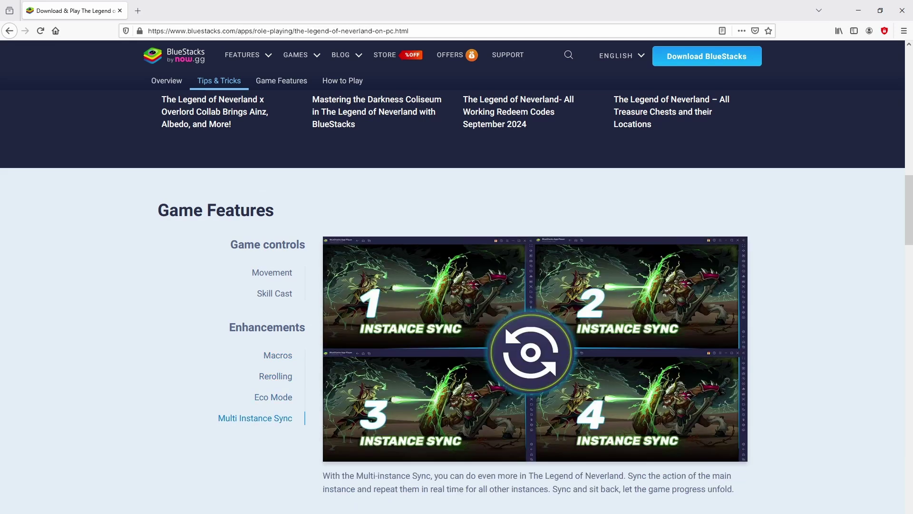
scroll(457, 286, up, 20)
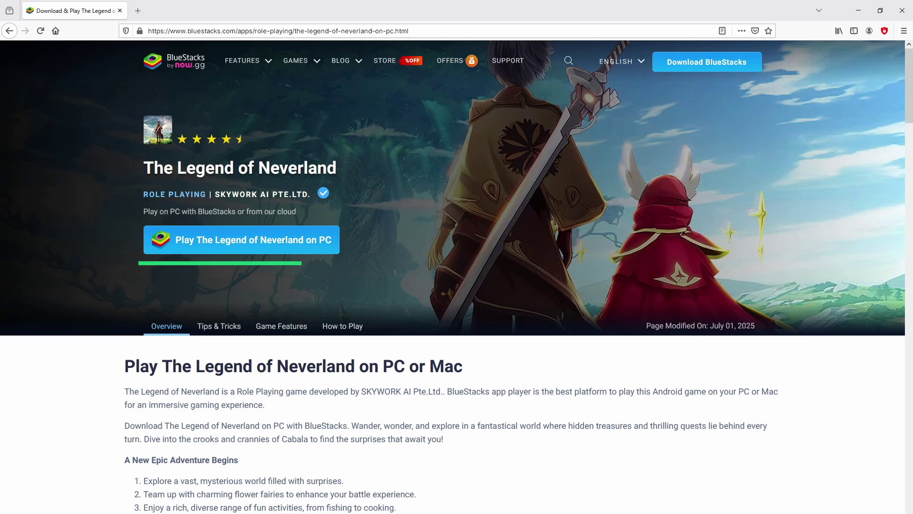
click(241, 240)
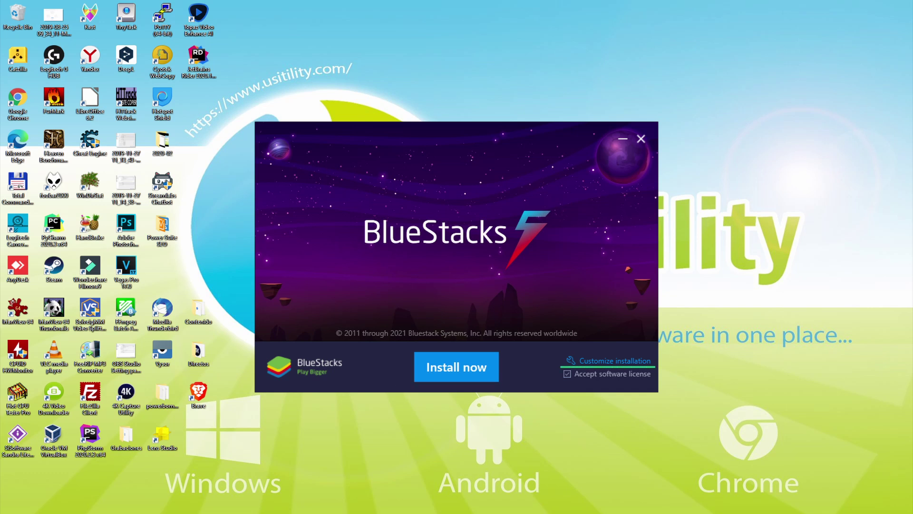
- Open the custom installation options in the BlueStacks 5 installer and start the installation
click(586, 360)
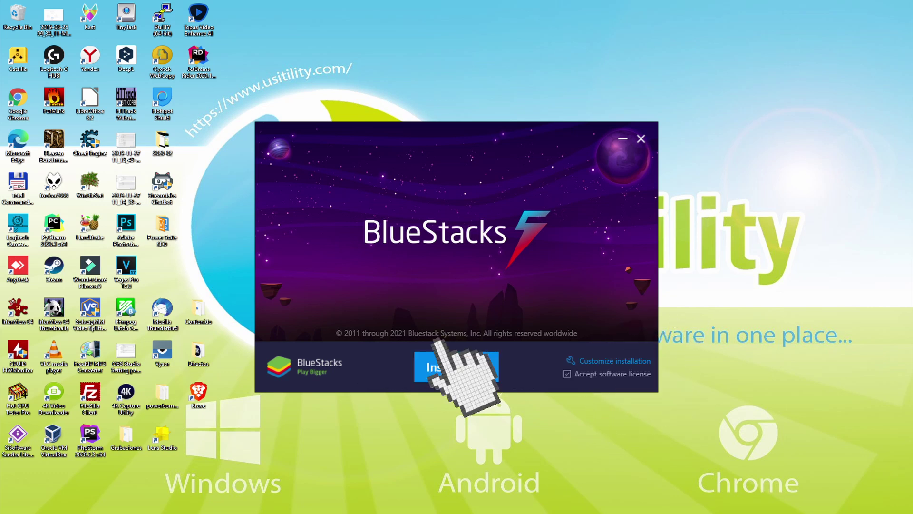
click(457, 367)
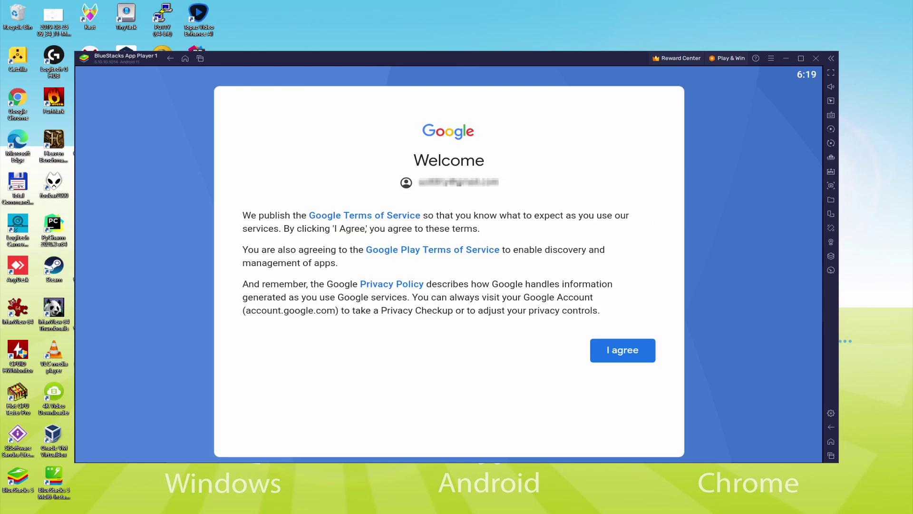
- Agree to Google's terms and accept the Google Services settings with Back up to Google Drive turned off
click(611, 350)
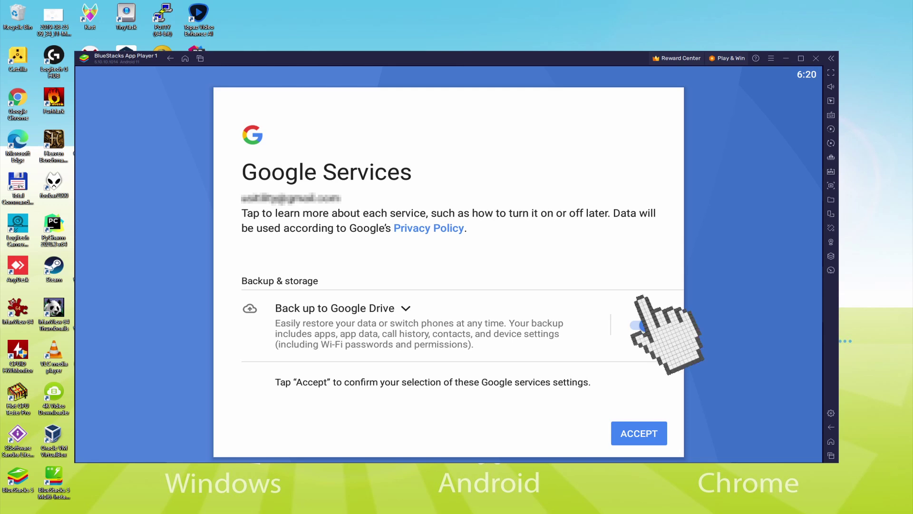
click(637, 325)
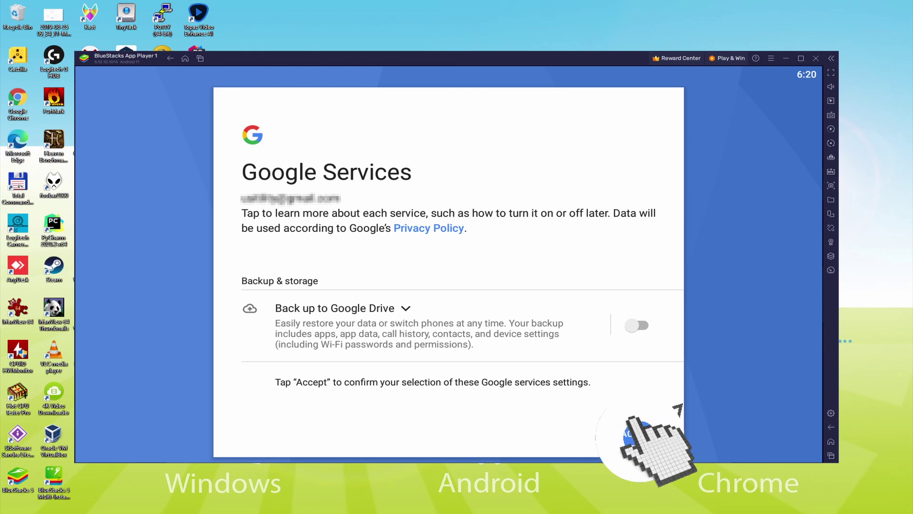
click(624, 433)
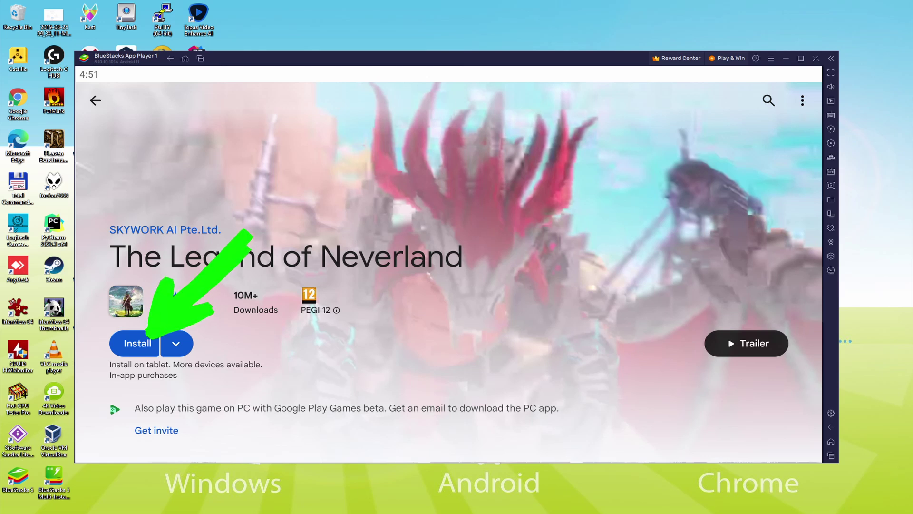
- Install The Legend of Neverland from its store page
click(138, 343)
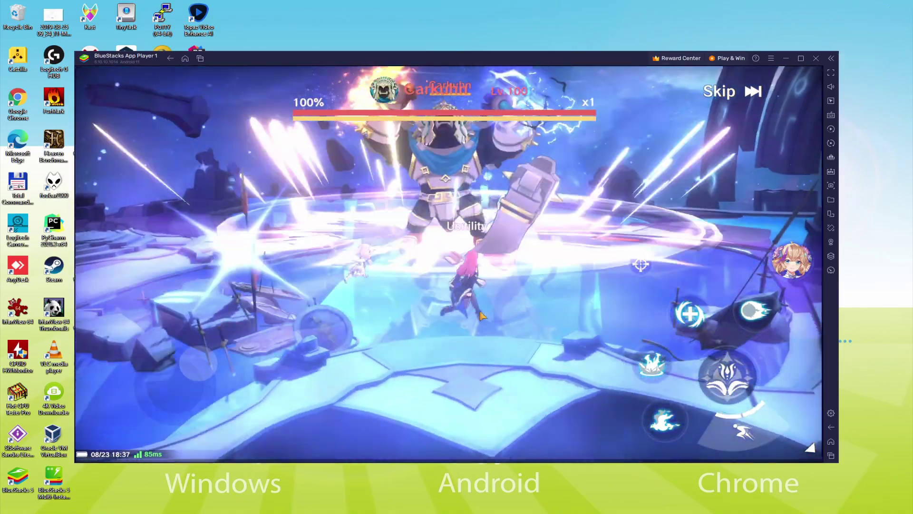
key(F11)
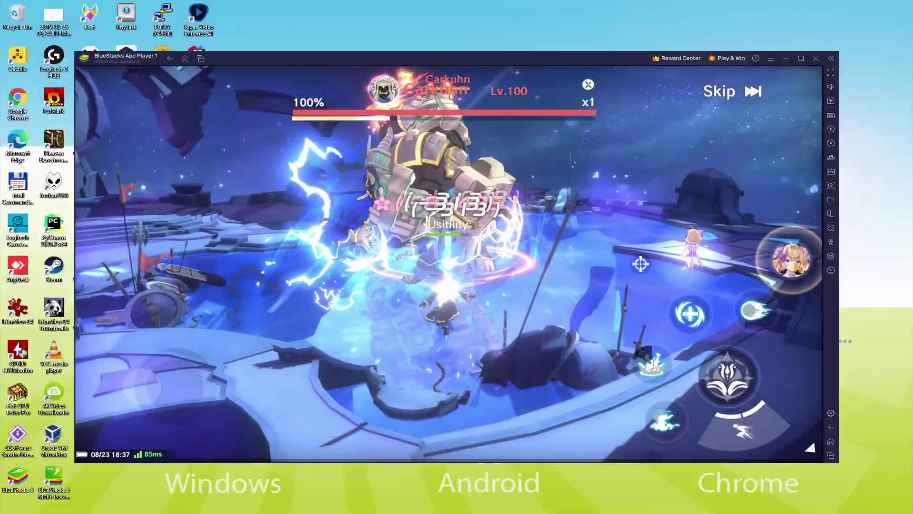
- Battle Carkuhn with the flower fairy's skill, class skills and basic attacks, and cast the healing skill
click(874, 251)
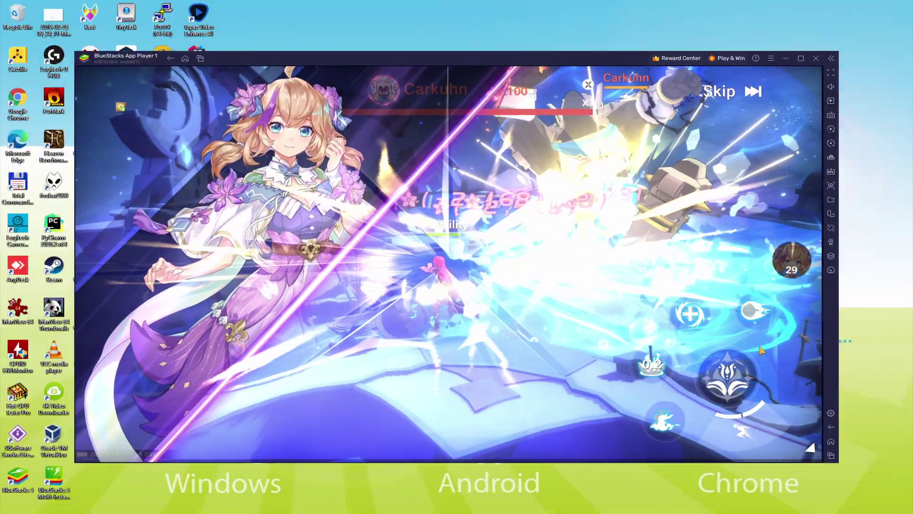
click(652, 365)
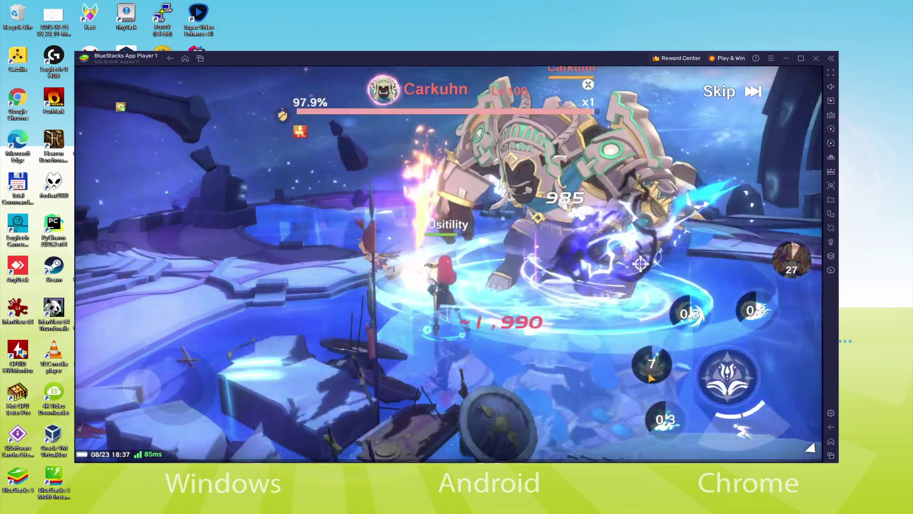
click(665, 419)
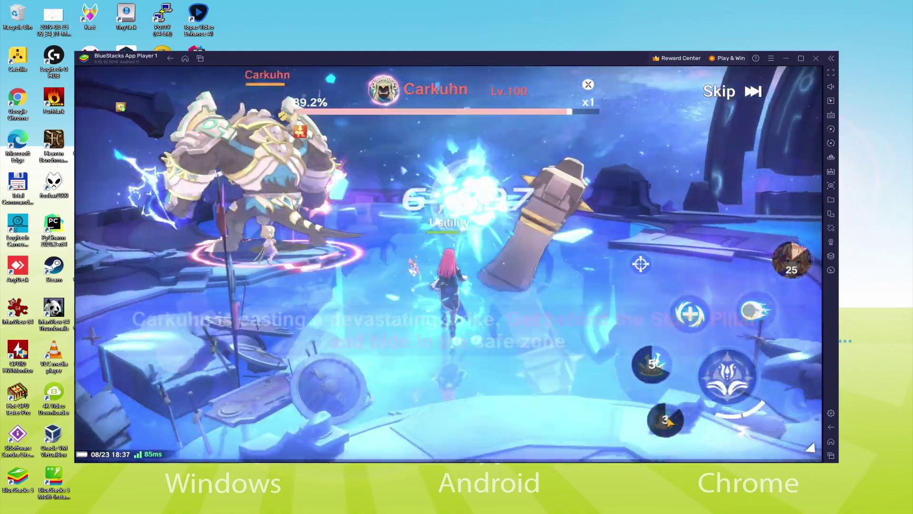
click(721, 391)
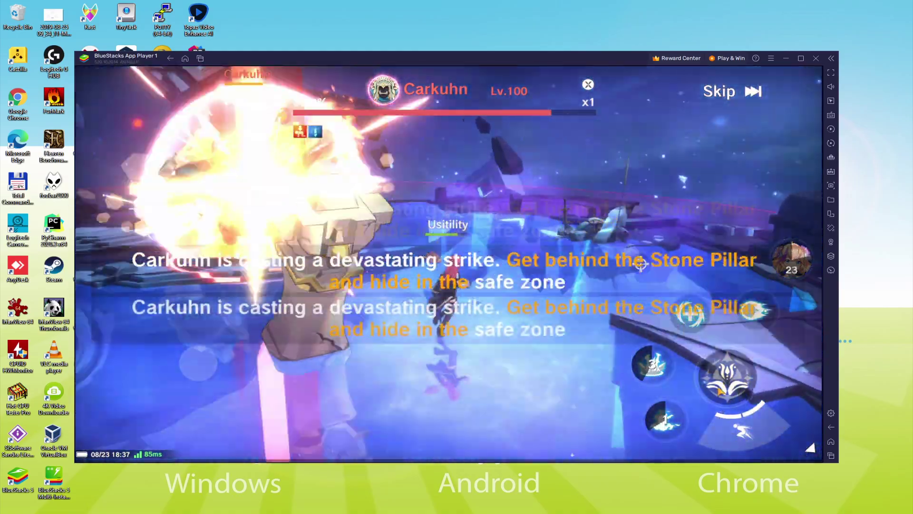
click(721, 391)
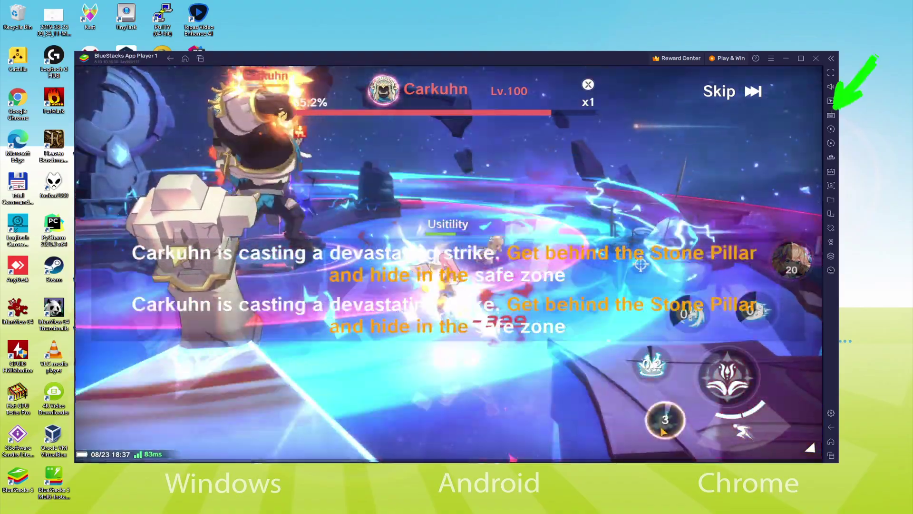
click(665, 420)
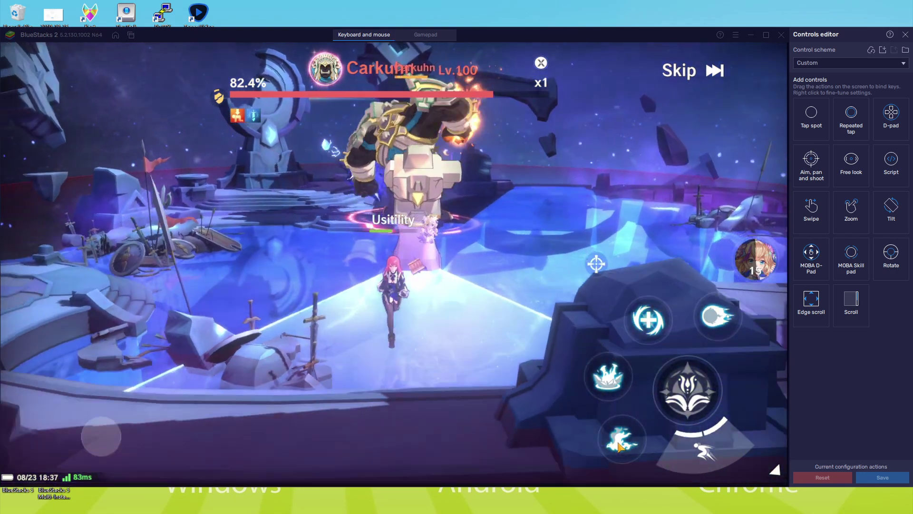
click(639, 331)
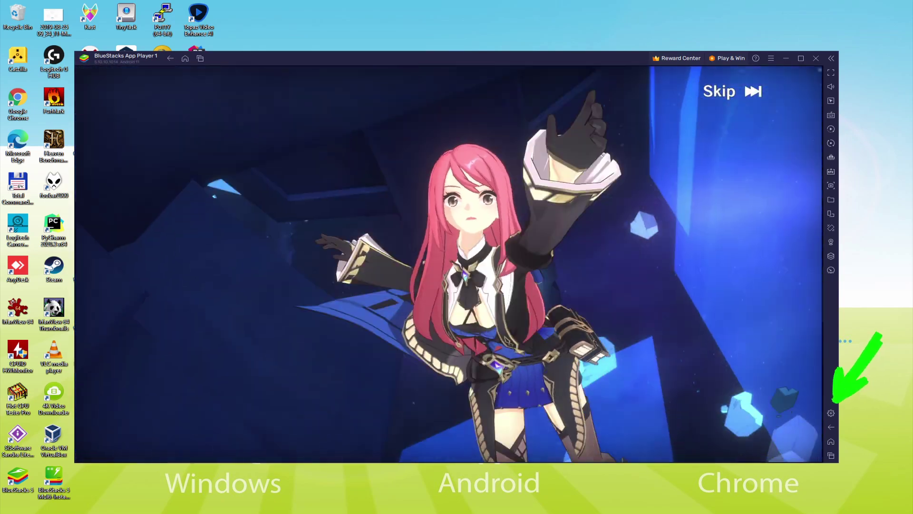
key(ctrl+shift+i)
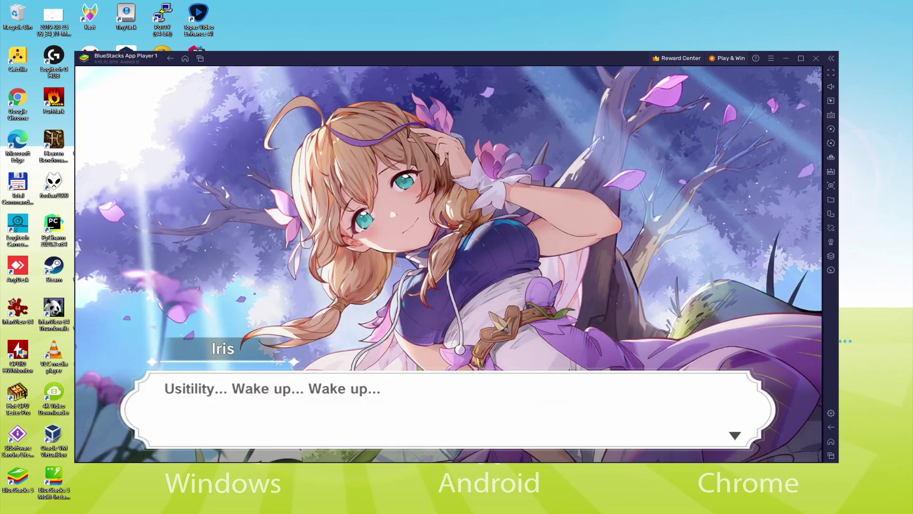
- Advance through the wake-up dialogue with Iris
click(469, 336)
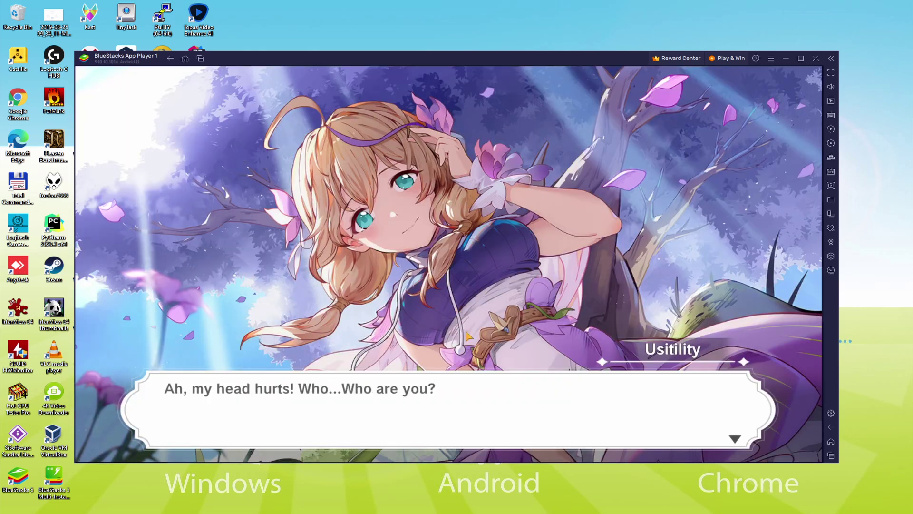
click(546, 405)
click(546, 405)
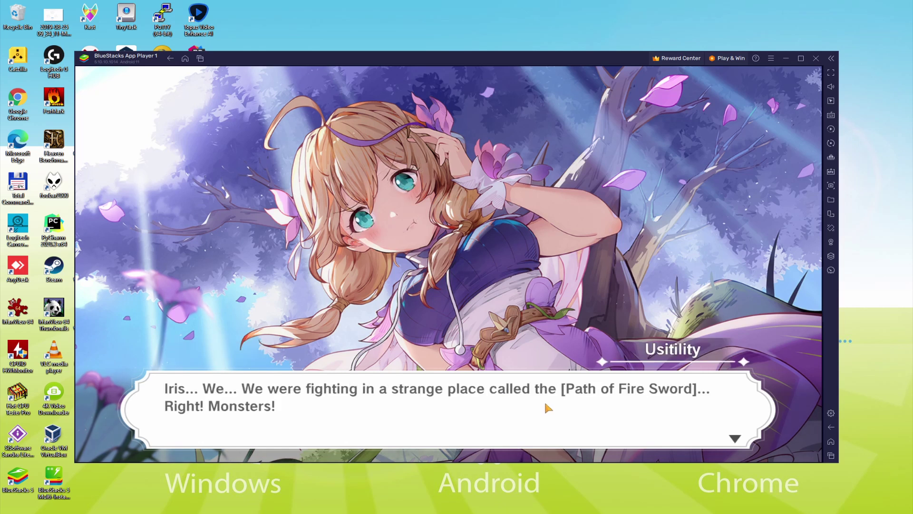
click(545, 405)
click(545, 406)
click(545, 405)
click(545, 405)
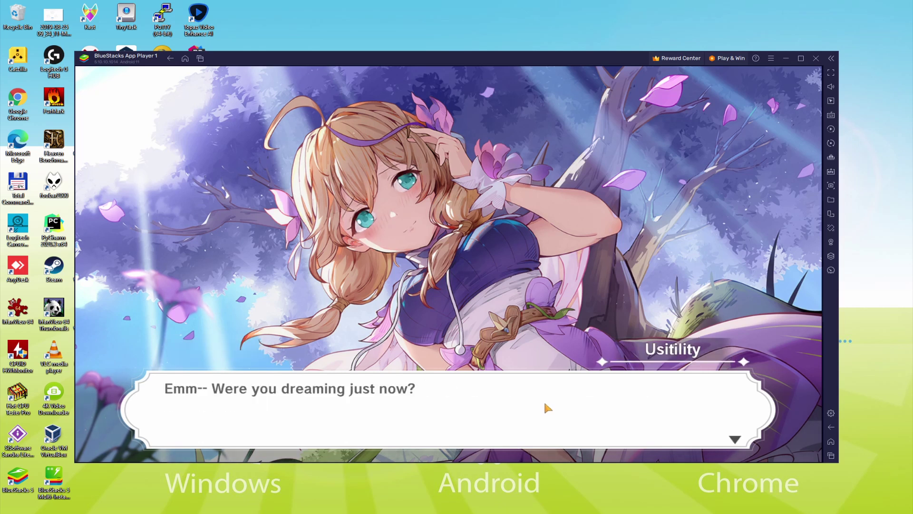
click(545, 405)
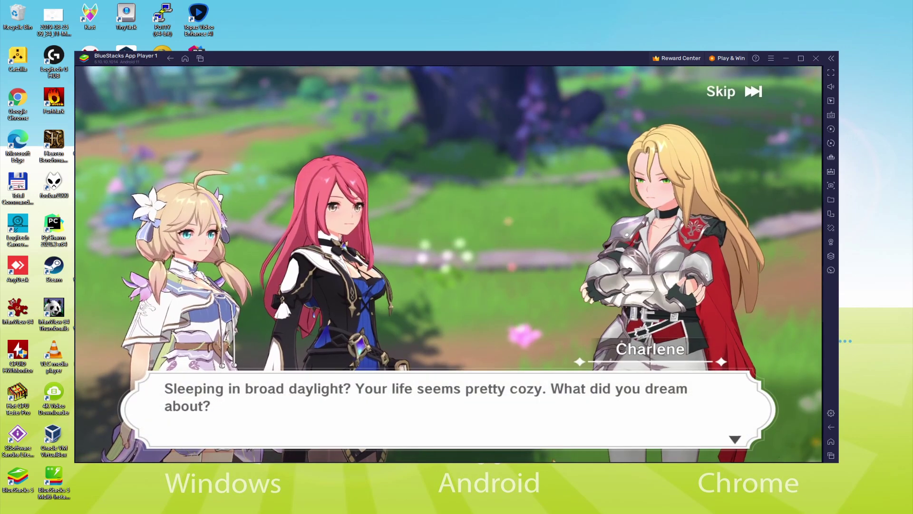
- Advance through the conversation with Charlene about the dream and the Relic
click(534, 425)
click(542, 426)
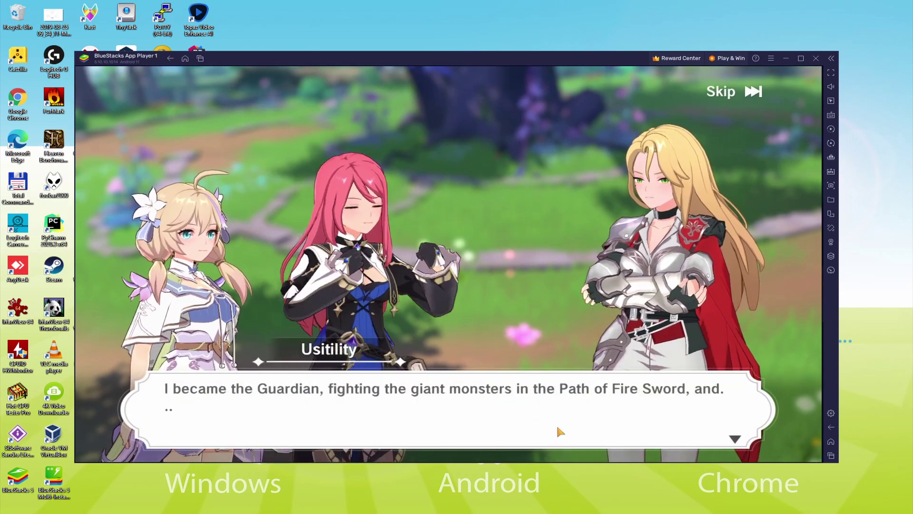
click(557, 426)
click(557, 426)
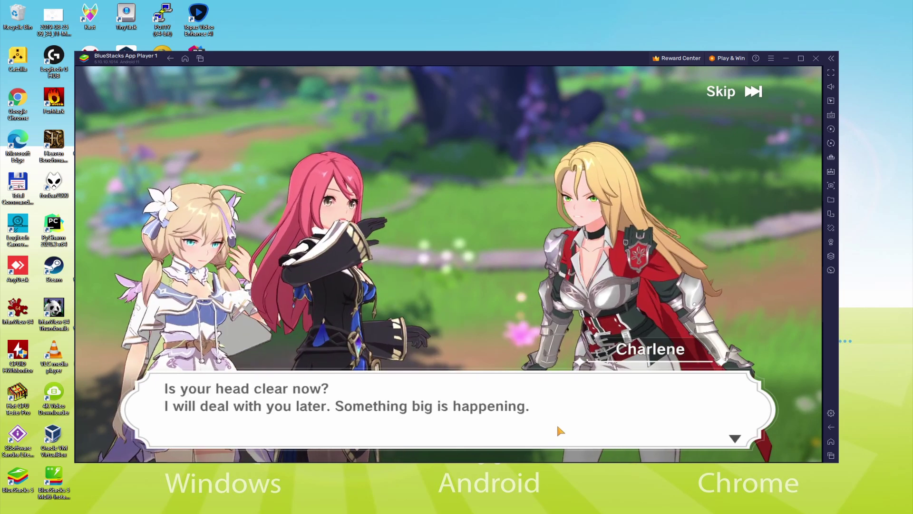
click(557, 427)
click(557, 425)
click(557, 426)
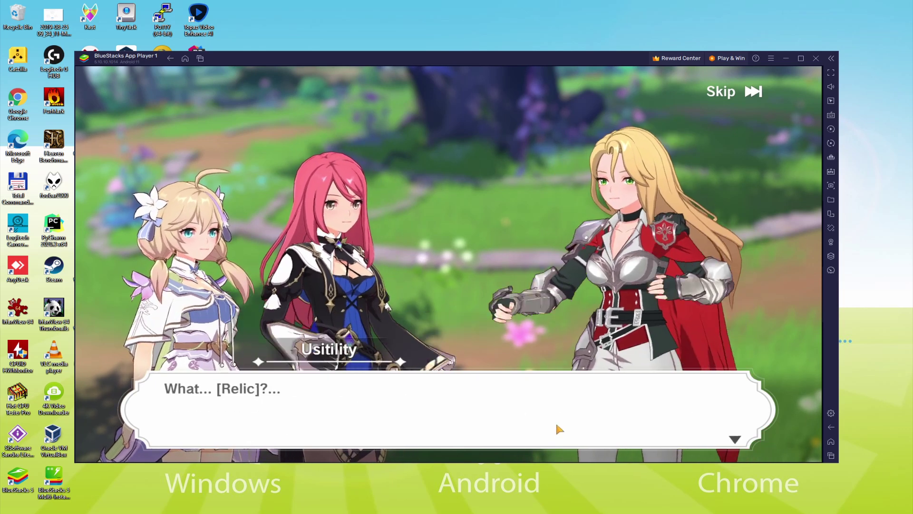
click(557, 427)
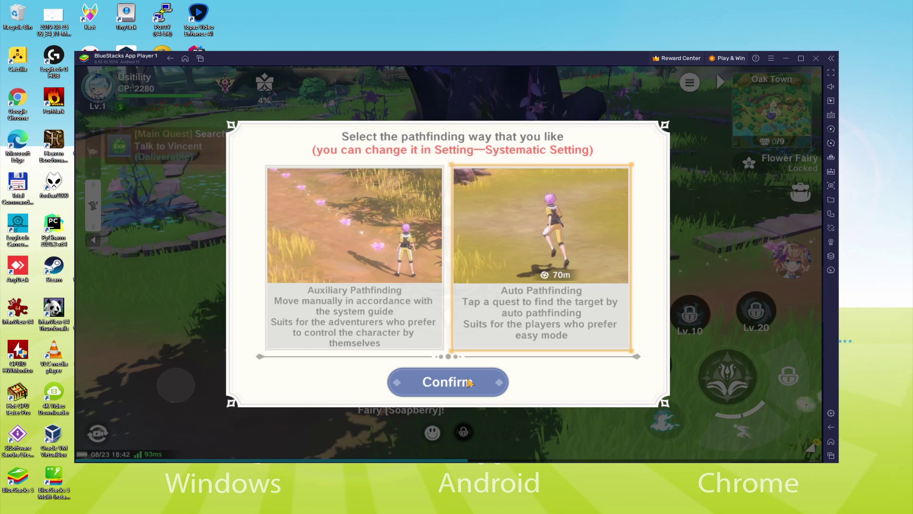
- Confirm Auto Pathfinding as the pathfinding mode and follow the main quest Search for Seeds to talk to Vincent
click(469, 383)
click(247, 178)
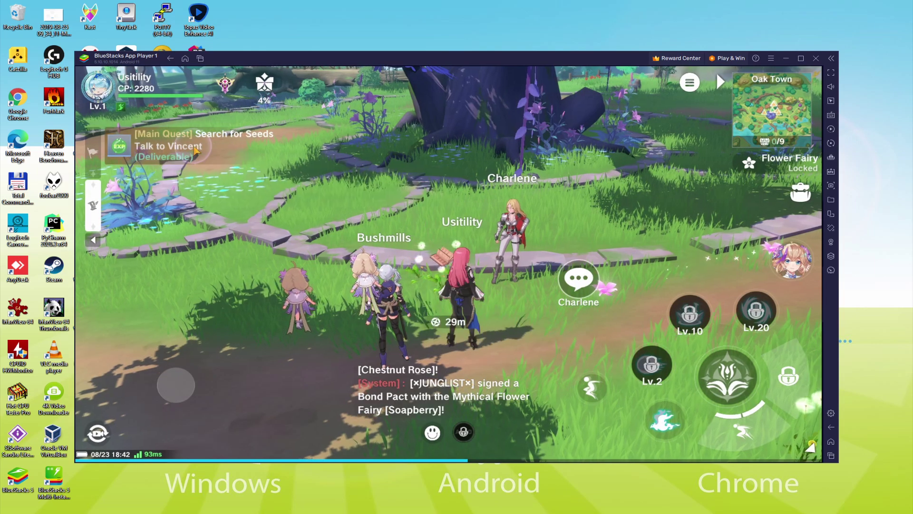